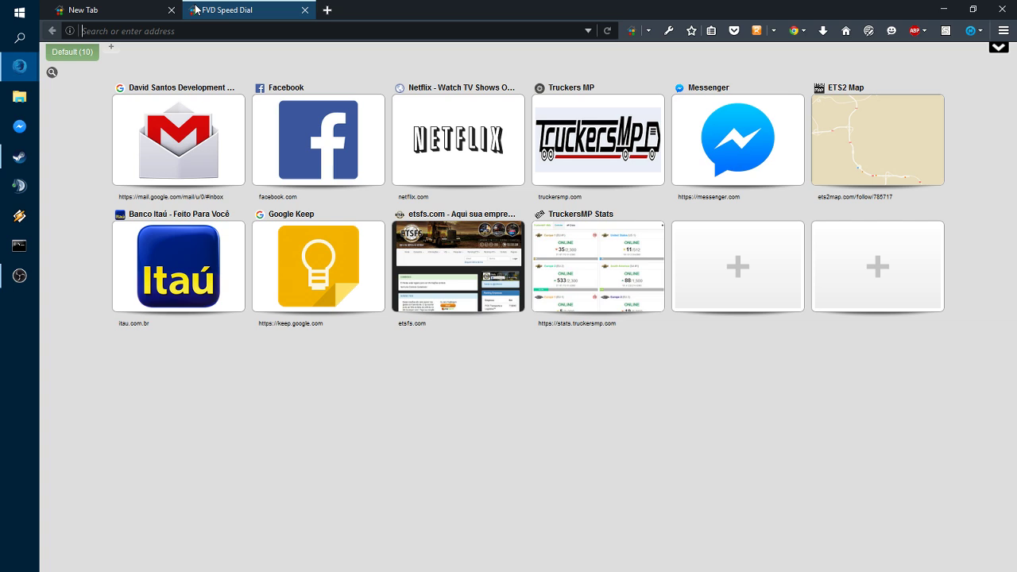
Step: Open the ets2sync.com website and look over its job synchronization steps for DLC selection, save upload and download
type("ets2")
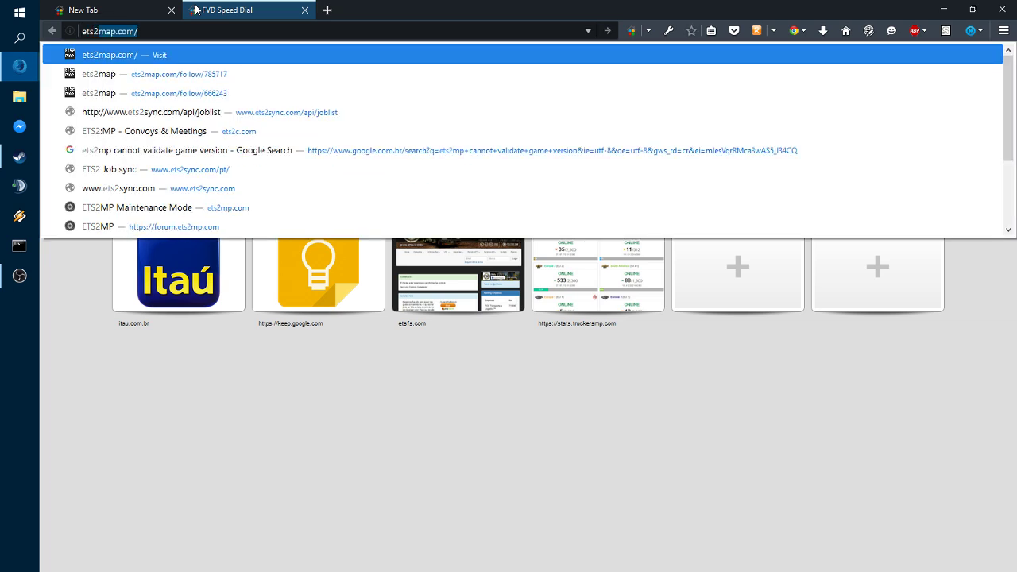
type("sync")
key("Return")
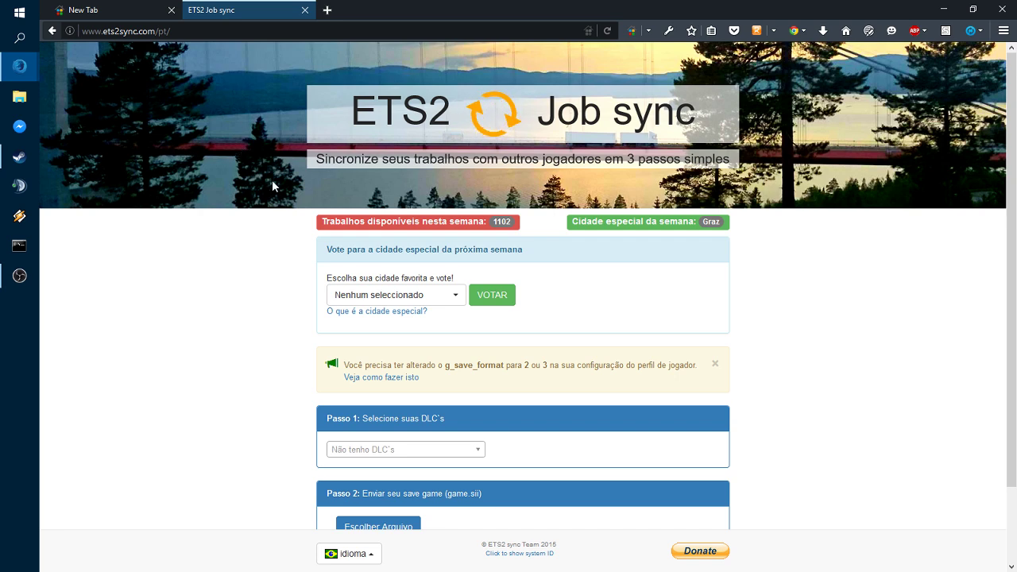
scroll(270, 184, "down", 2)
scroll(266, 184, "up", 2)
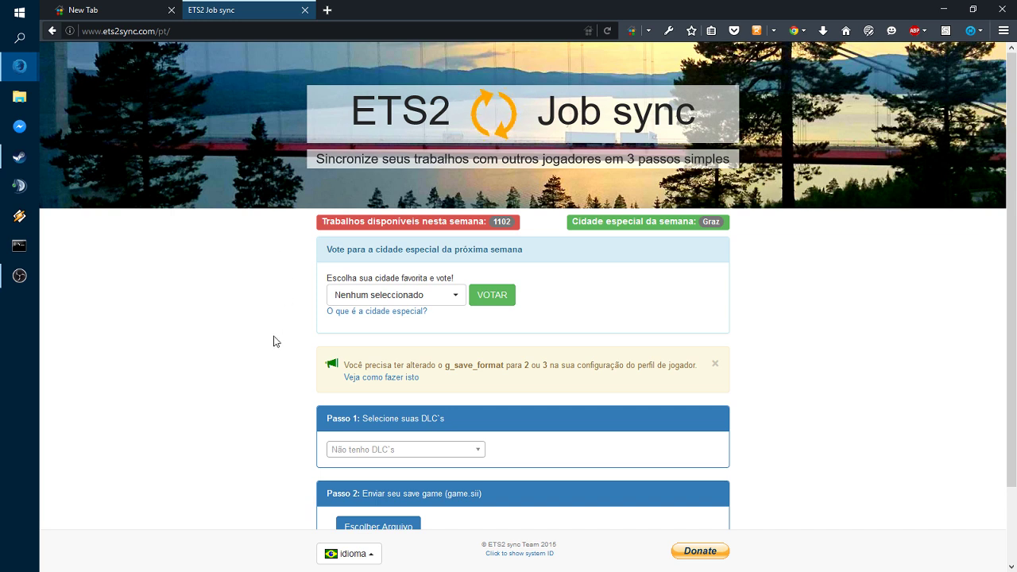
scroll(271, 337, "down", 2)
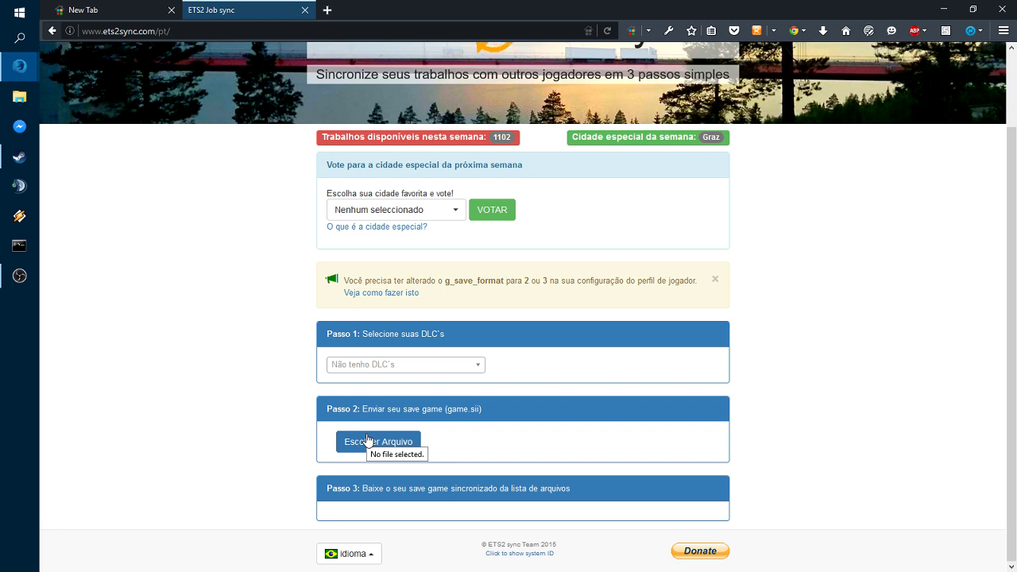
scroll(265, 359, "up", 2)
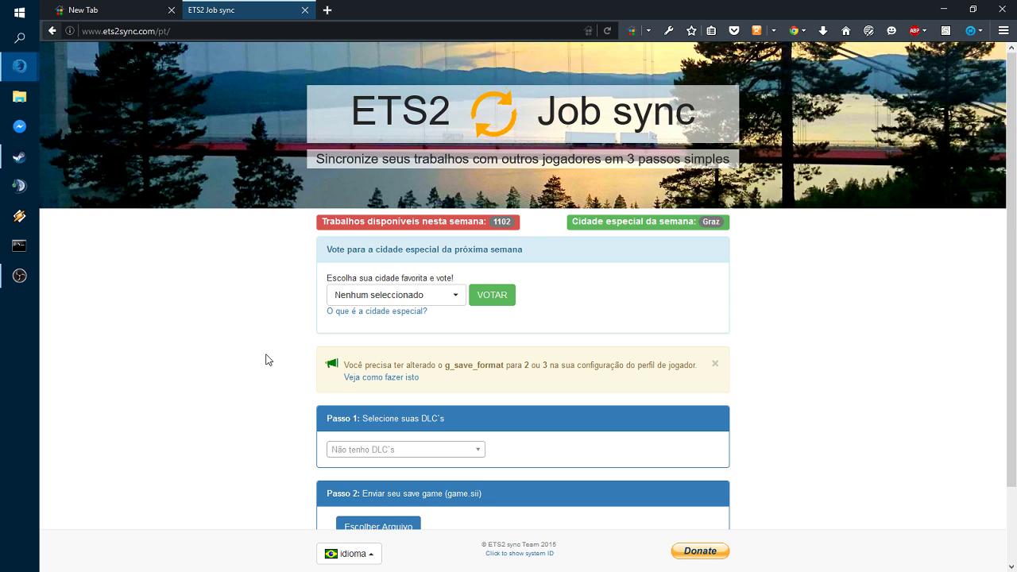
Step: Download ets2sync_helper.zip from files.dsantosdev.com and save it in the sync folder under Downloads
left_click(92, 14)
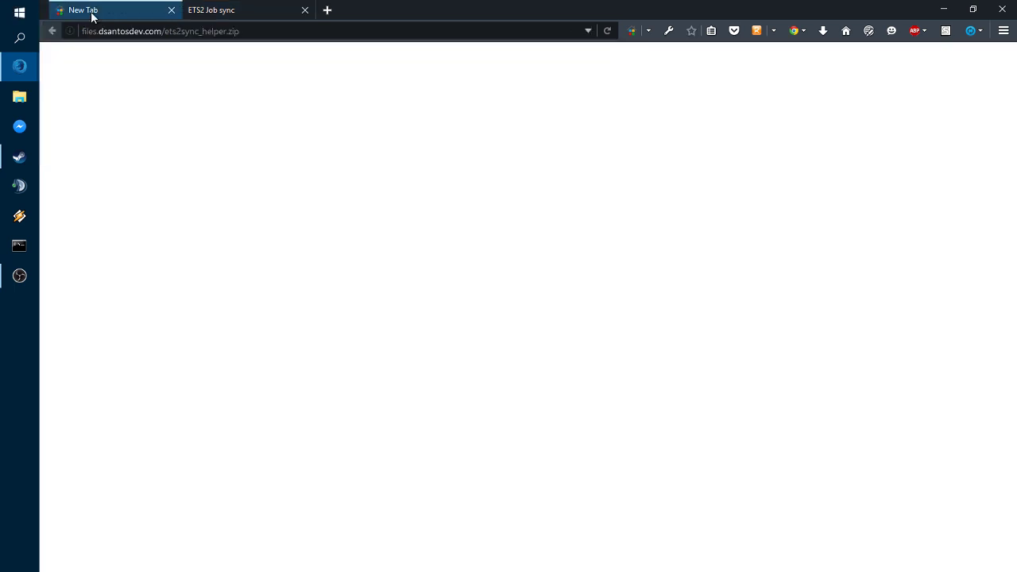
left_click(240, 32)
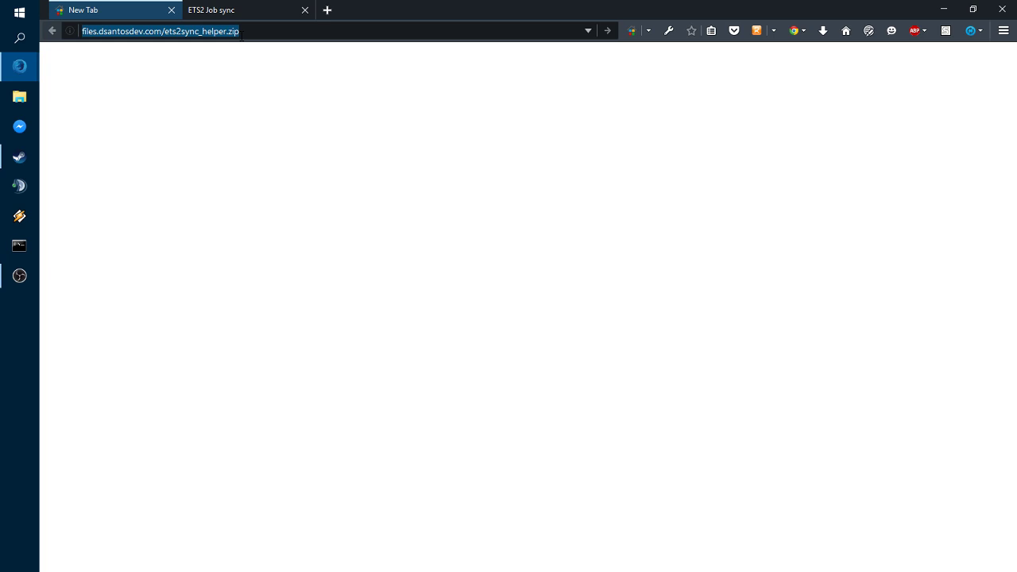
key("Return")
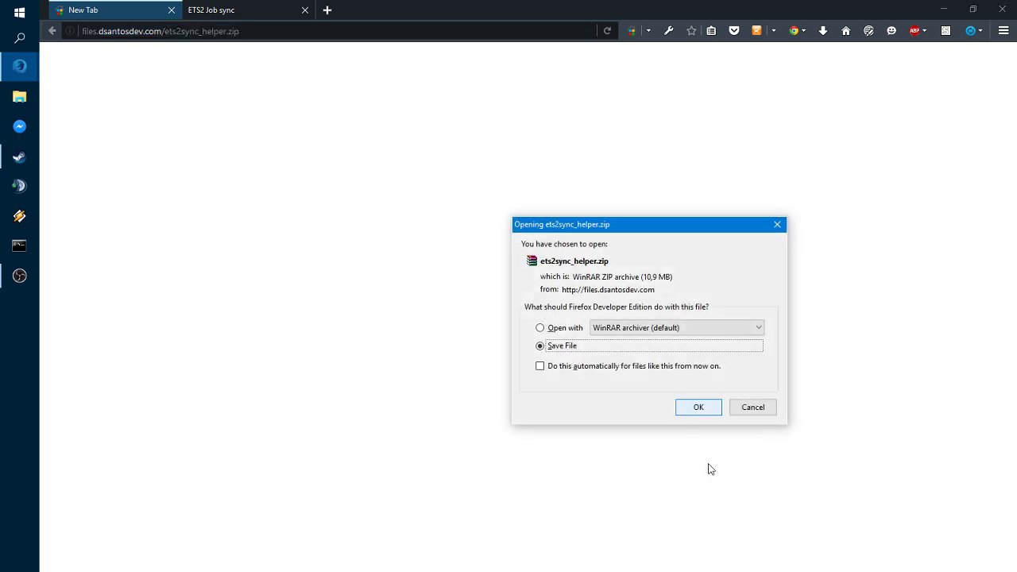
left_click(699, 408)
left_click(544, 325)
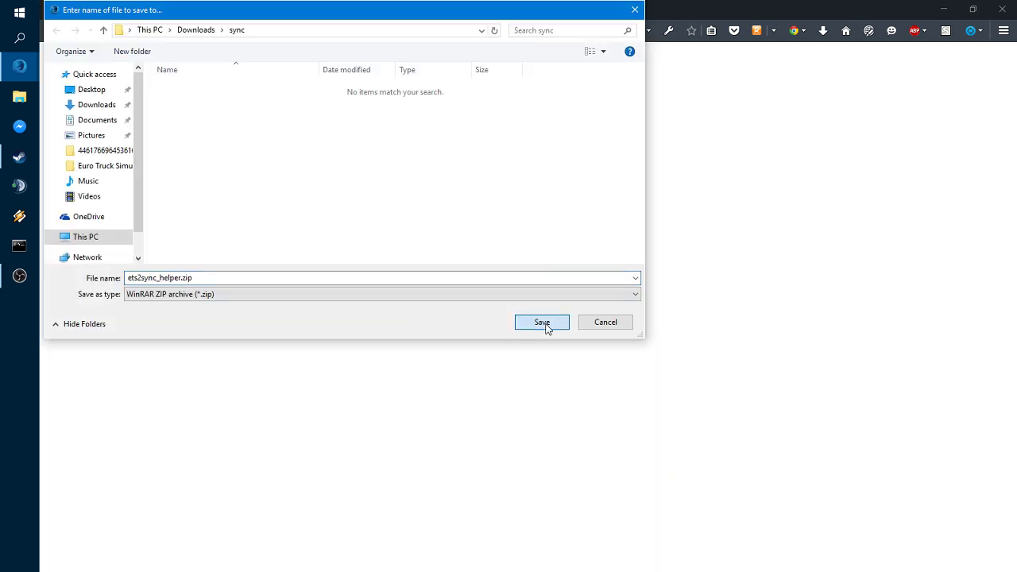
Step: Show the downloaded ets2sync_helper.zip in its containing folder and extract it there
left_click(826, 37)
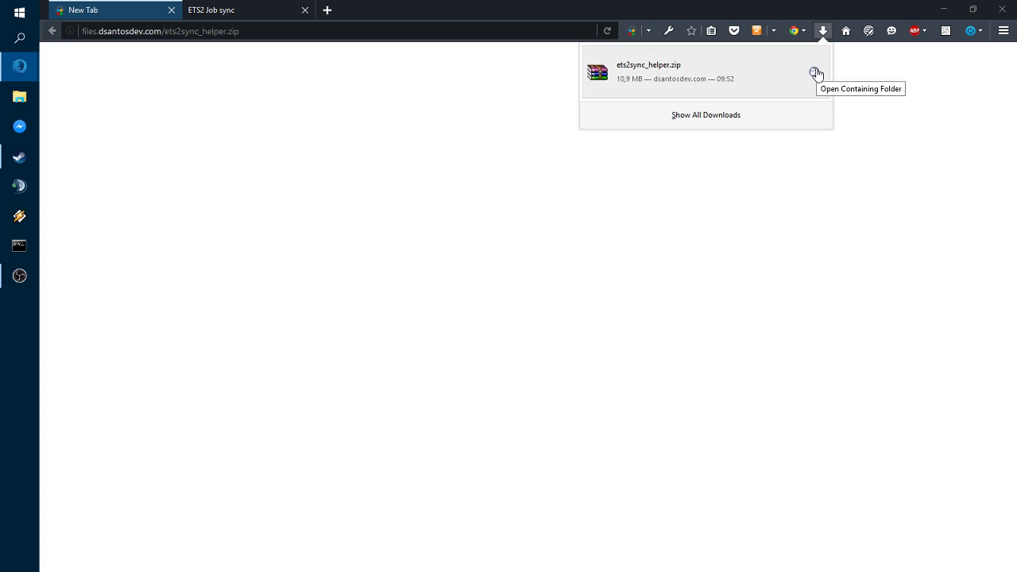
left_click(816, 73)
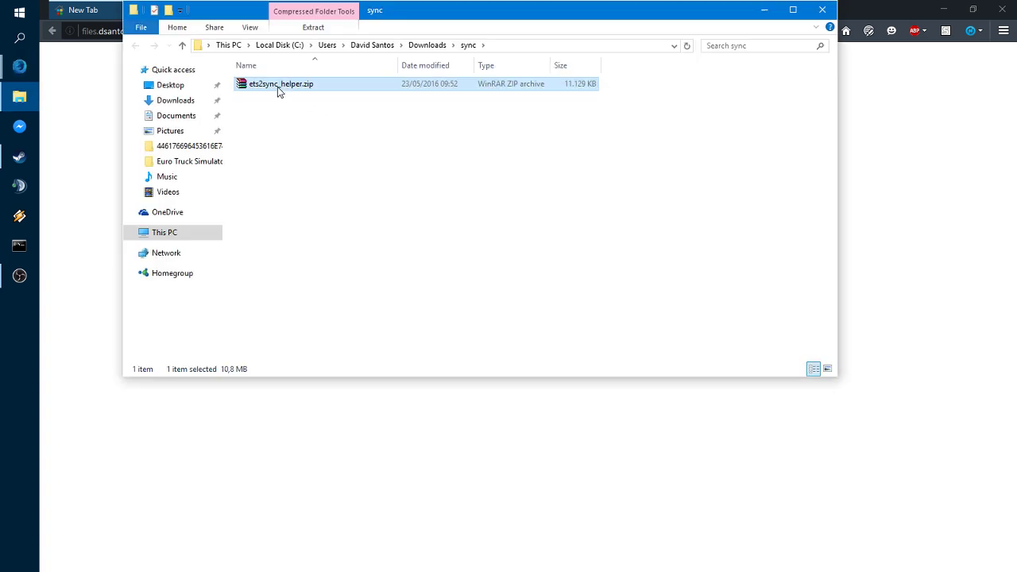
right_click(277, 87)
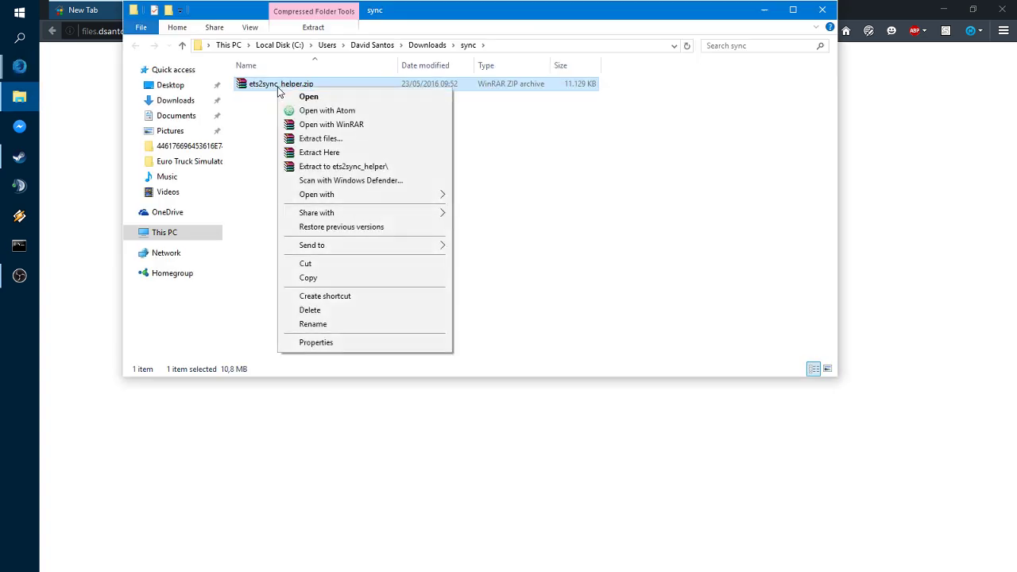
left_click(340, 153)
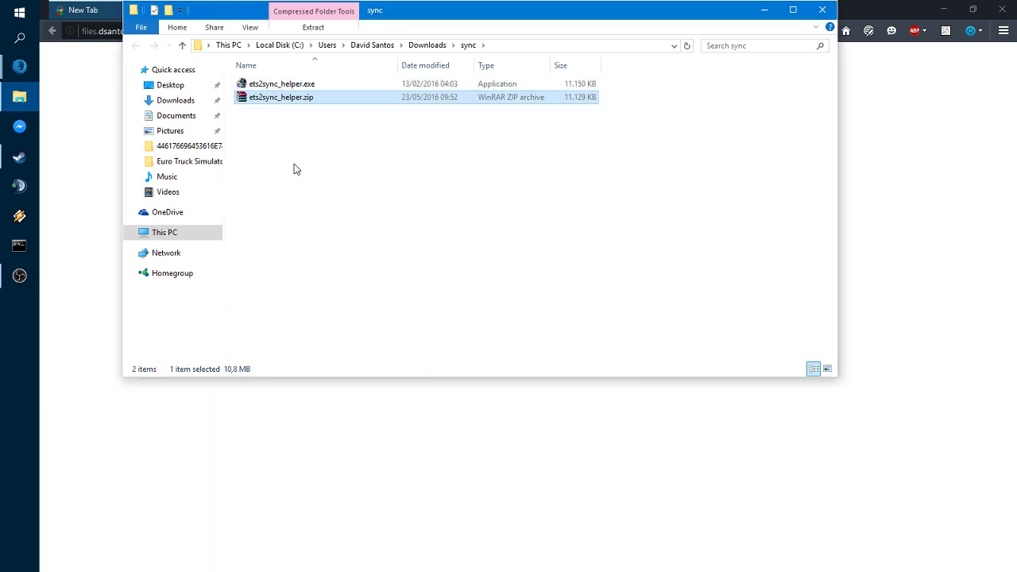
Step: Launch ets2sync_helper.exe and have it correct the game's g_save_format to 3, approving the configuration file change
left_click(290, 136)
left_click(286, 83)
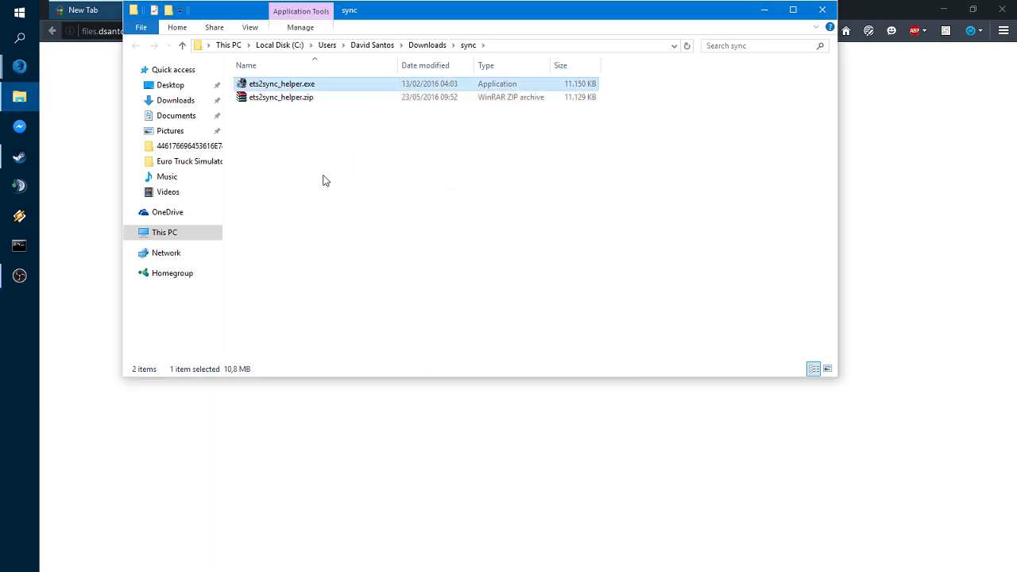
double_click(298, 85)
left_click(548, 311)
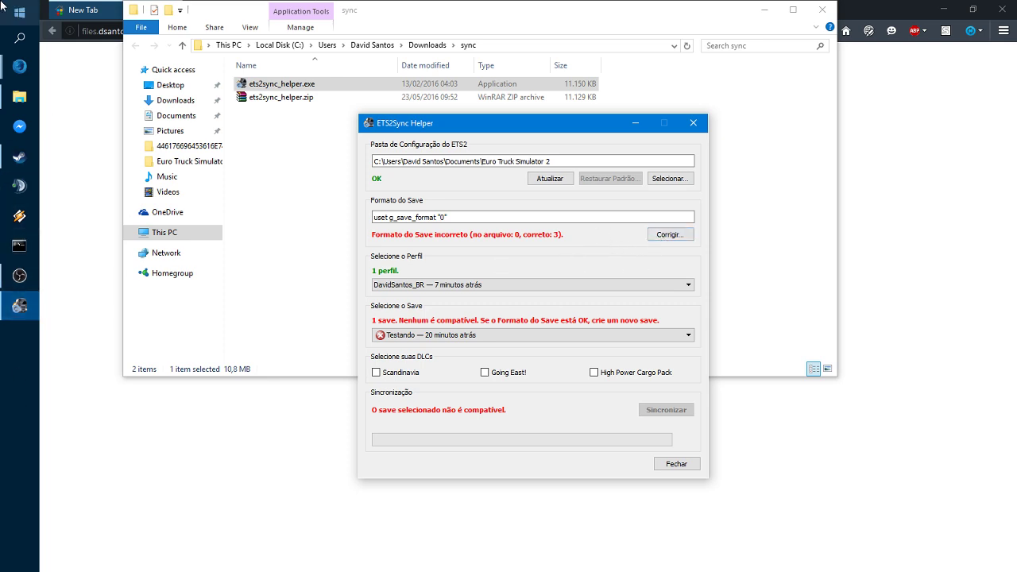
left_click(670, 234)
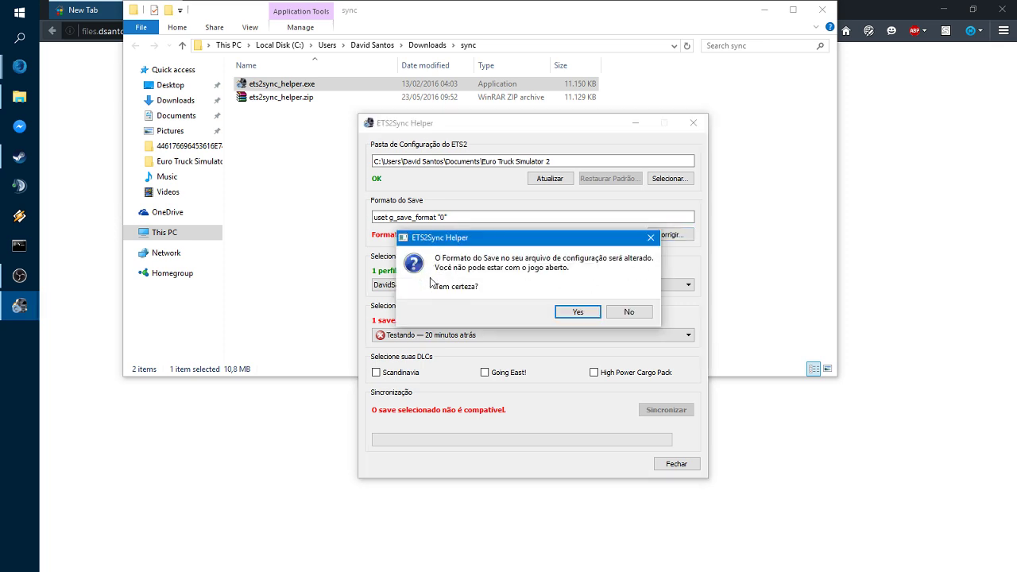
left_click(575, 312)
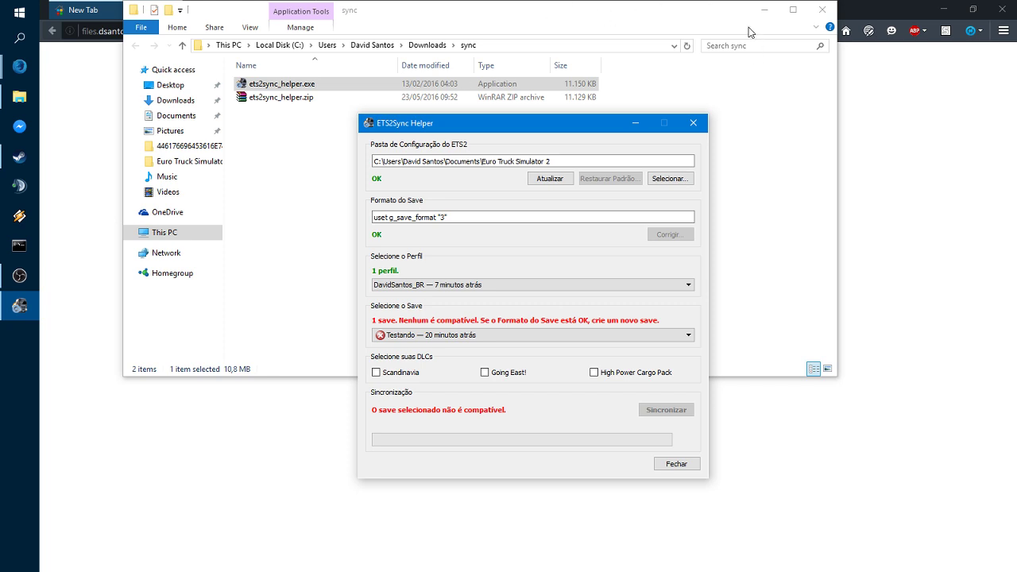
Step: Close the sync folder, minimize the browser and launch Euro Truck Simulator multiplayer from the desktop
left_click(822, 10)
left_click(939, 9)
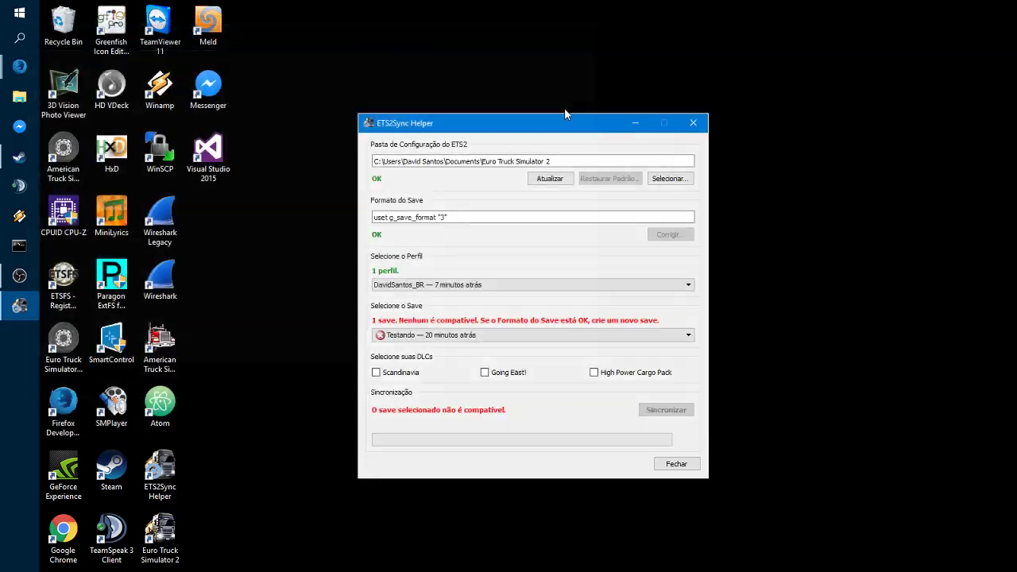
double_click(69, 341)
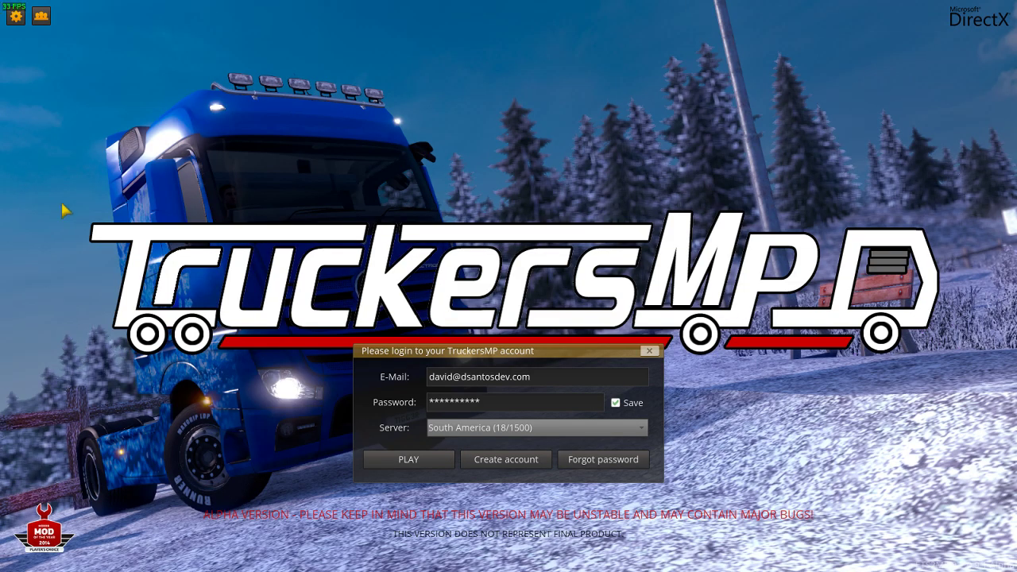
Step: Log in to TruckersMP with the saved account on the South America server and continue the game with the existing profile
left_click(441, 428)
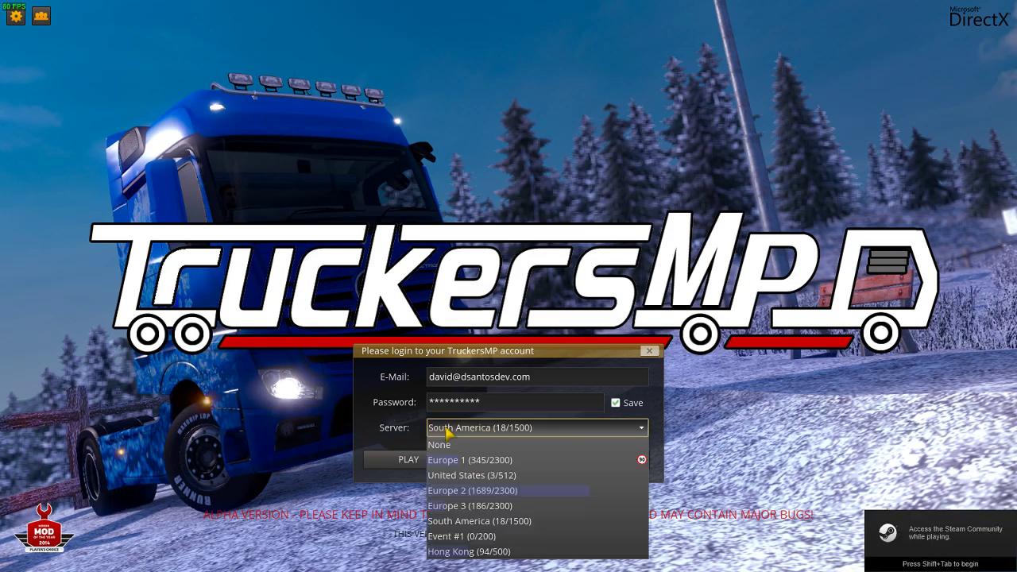
left_click(447, 432)
left_click(433, 429)
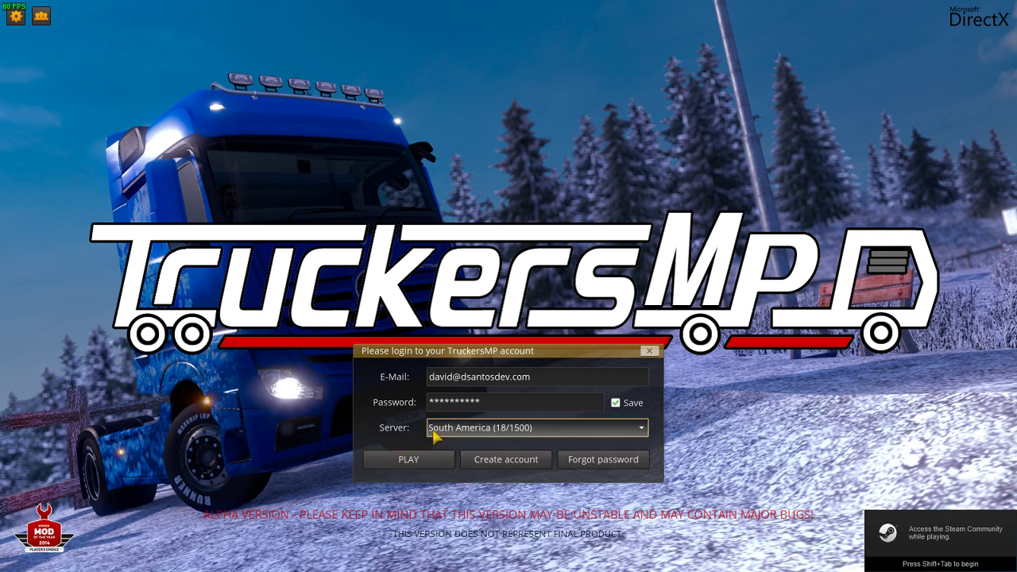
left_click(435, 433)
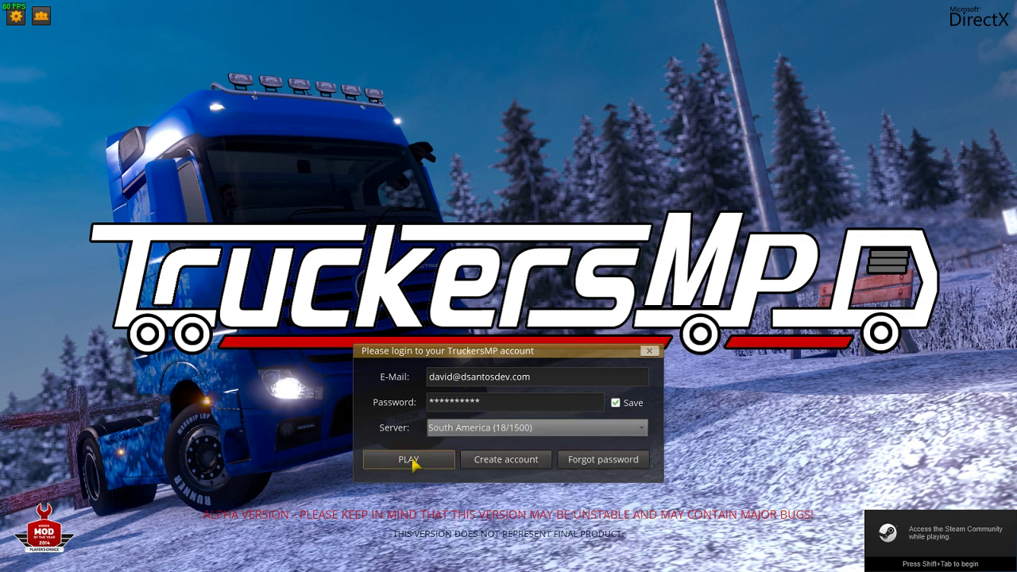
left_click(409, 459)
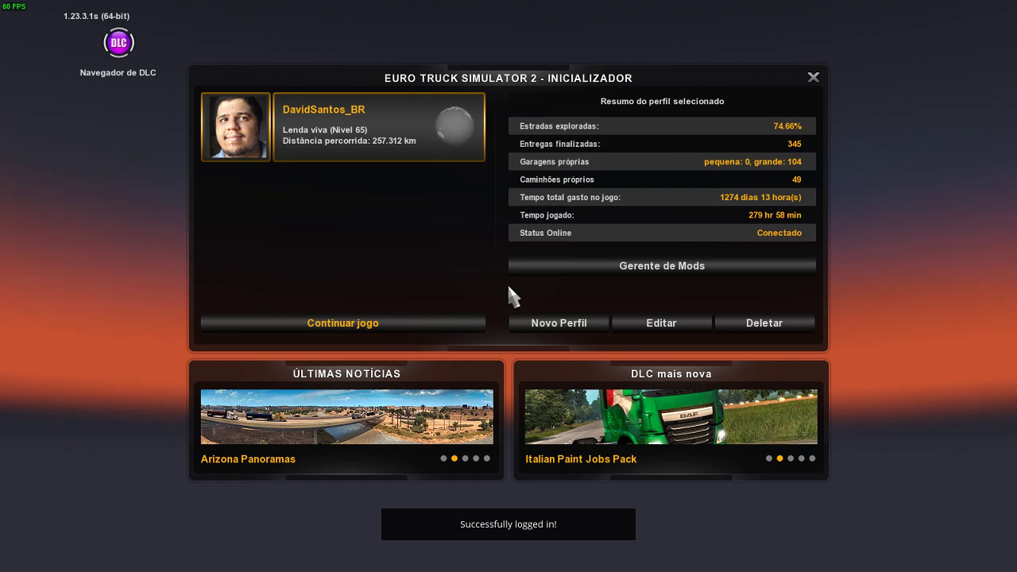
left_click(410, 321)
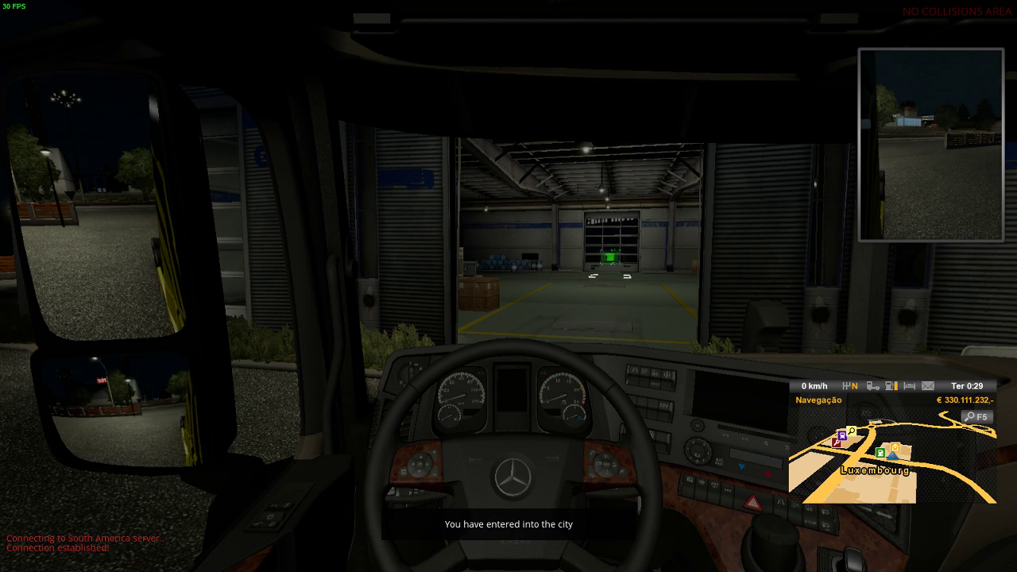
Step: Leave the driving view and save the current progress as a new save named "Sync"
key("Escape")
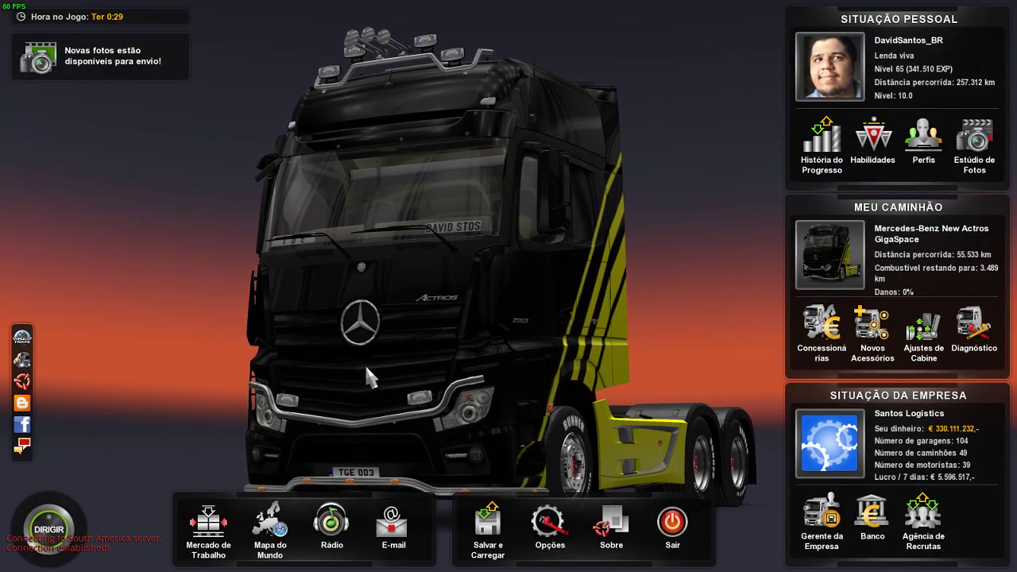
left_click(488, 545)
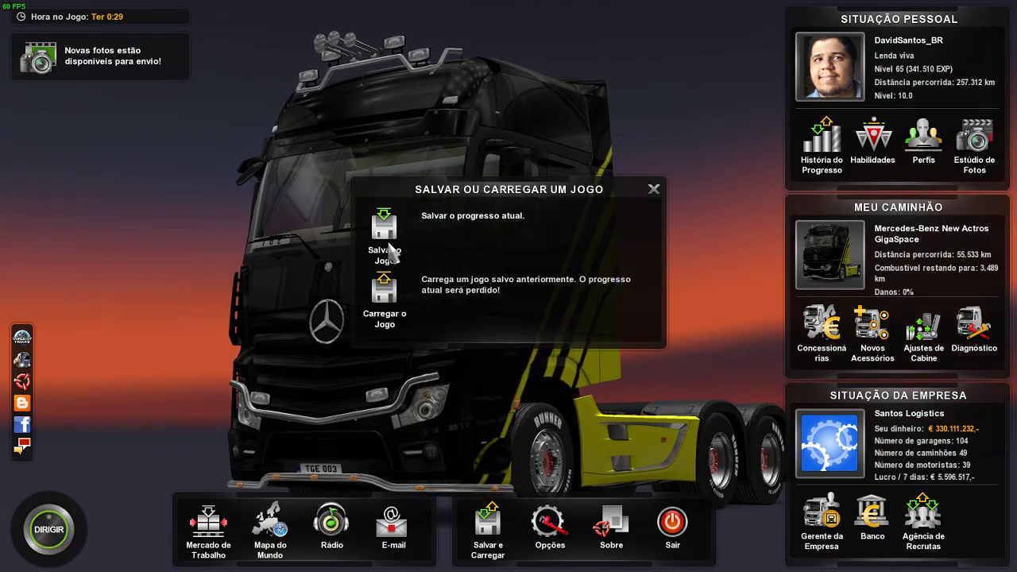
left_click(388, 231)
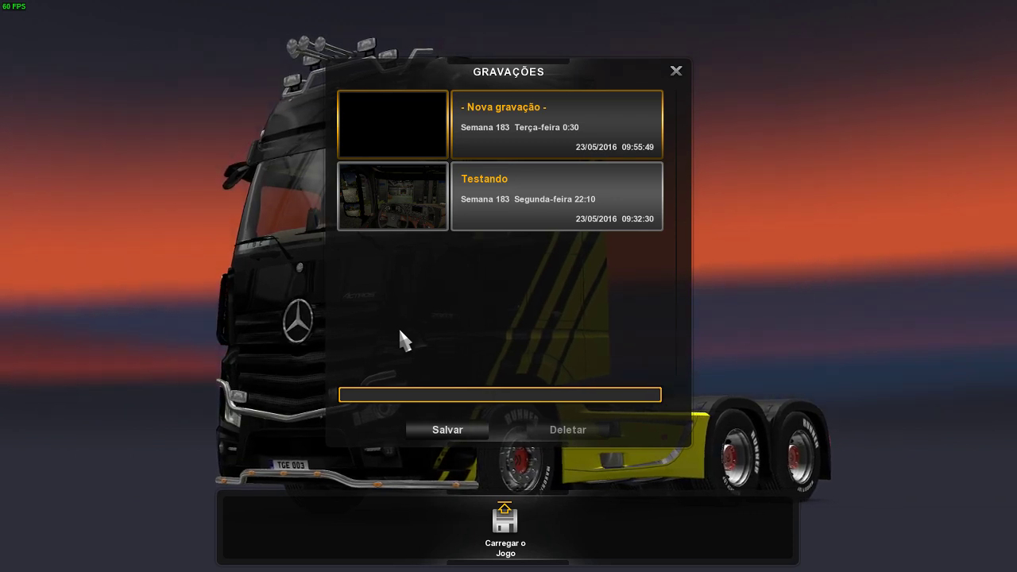
type("Sync")
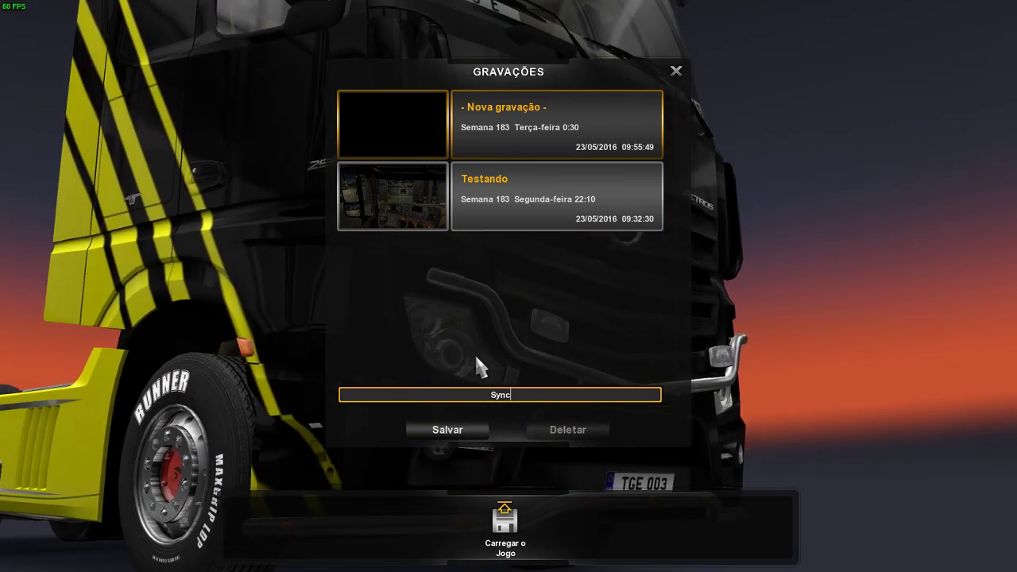
left_click(460, 432)
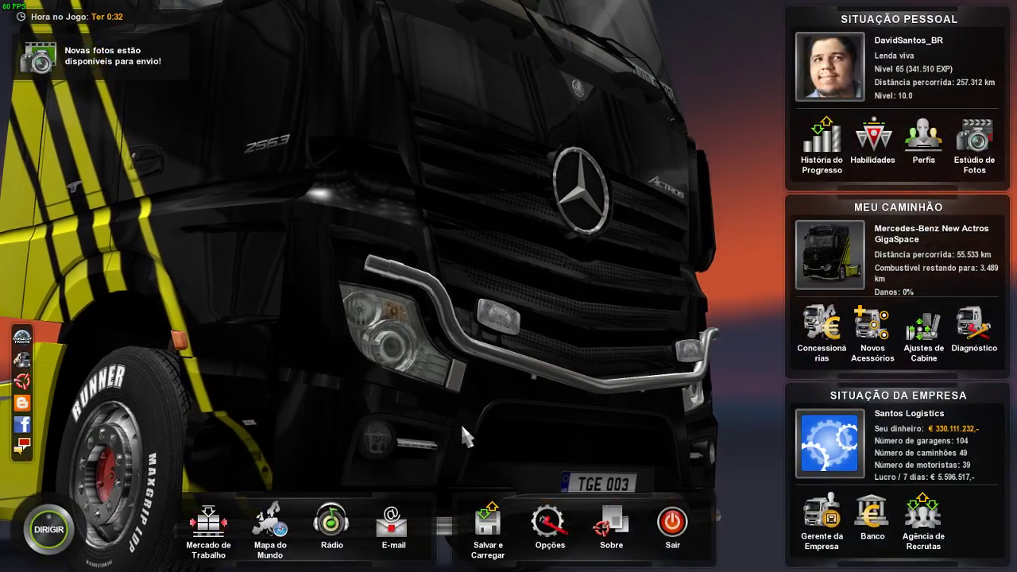